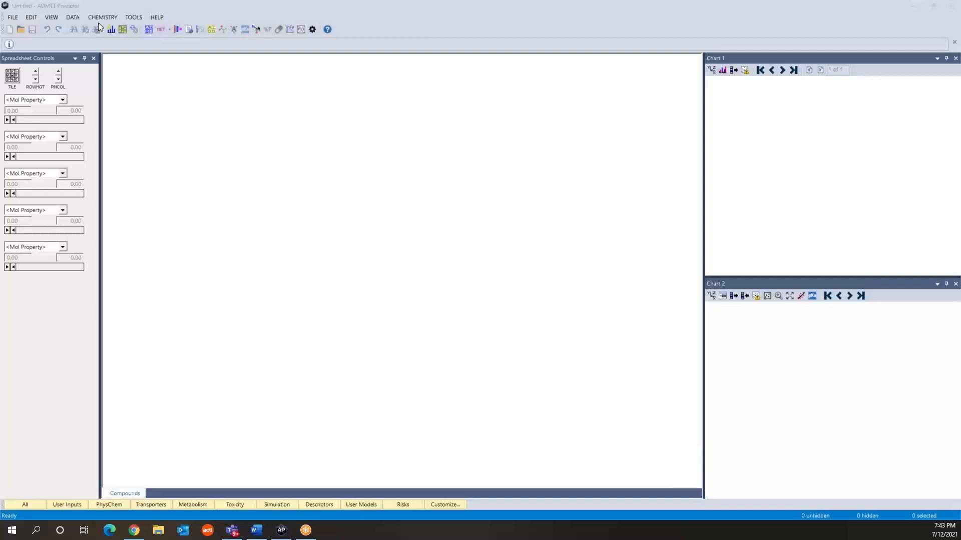
# Step: Open the structure file Enamine_Discovery_2000.sdf, using the first line as compound identifier and loading all compound attributes
pyautogui.click(12, 17)
pyautogui.click(17, 37)
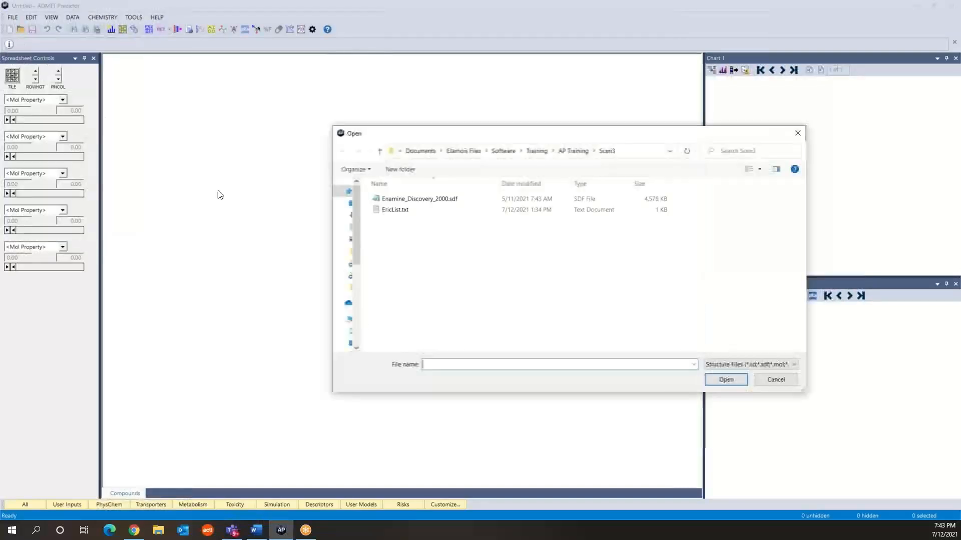
pyautogui.click(413, 200)
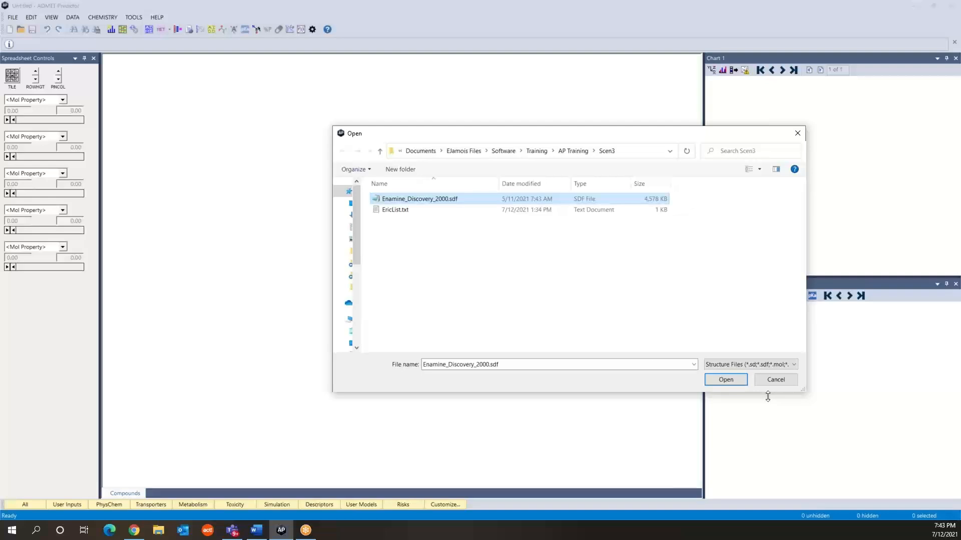
pyautogui.click(727, 381)
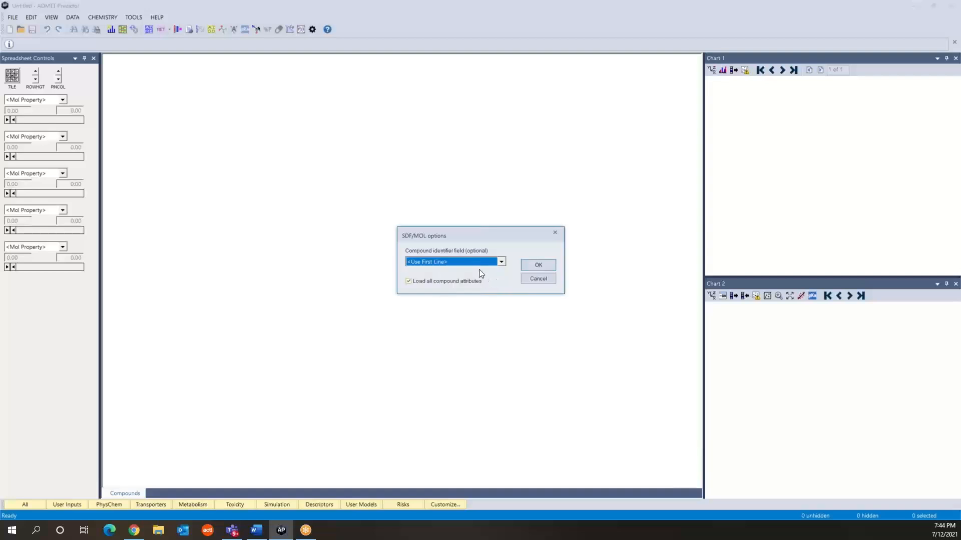
pyautogui.click(538, 265)
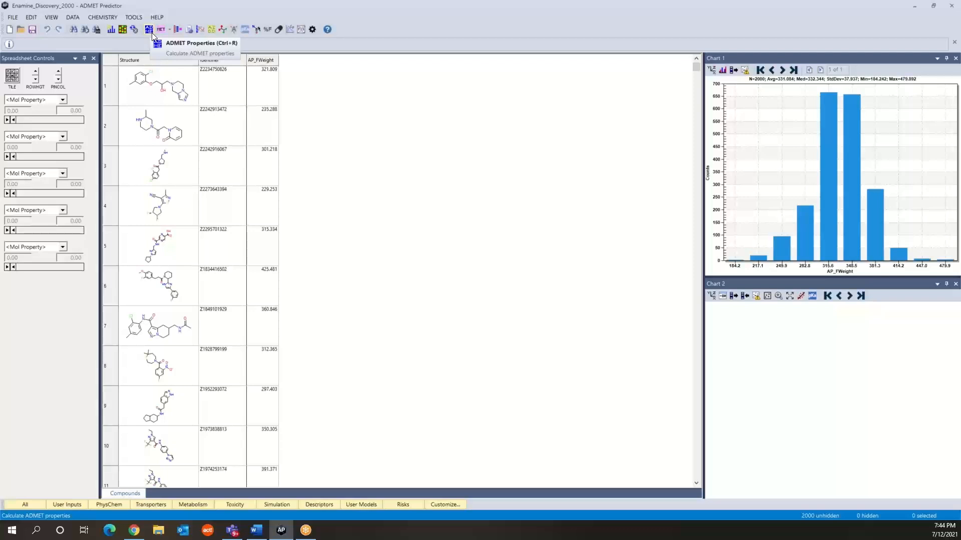
pyautogui.click(72, 19)
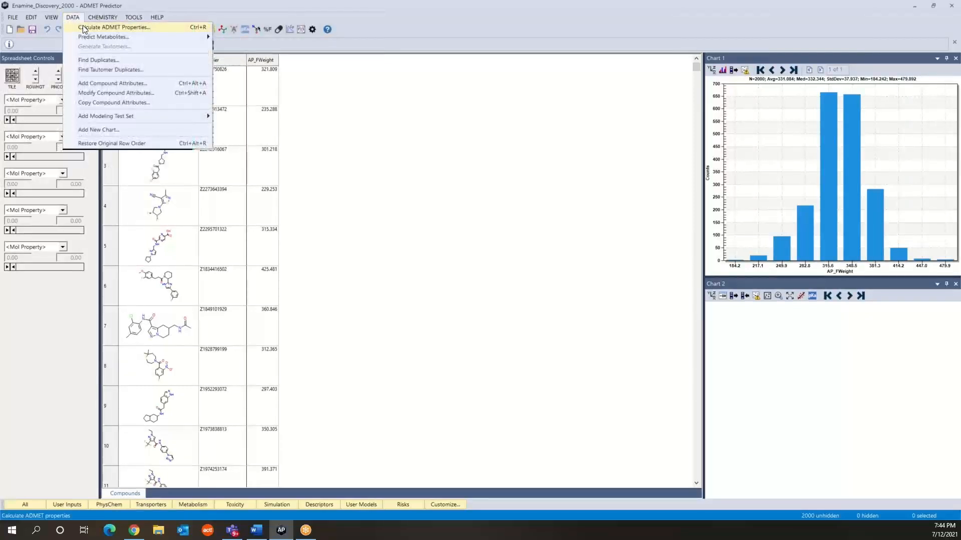
pyautogui.click(85, 28)
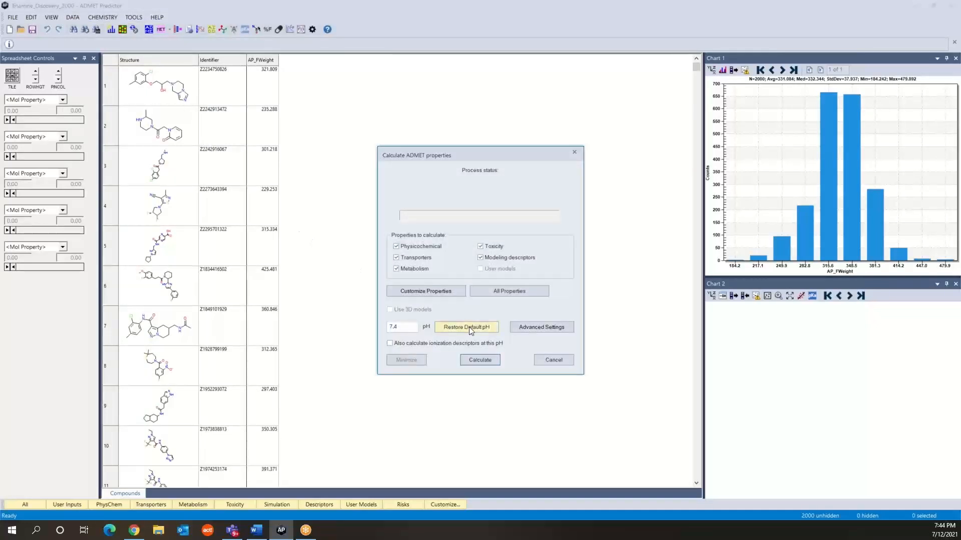
pyautogui.click(550, 362)
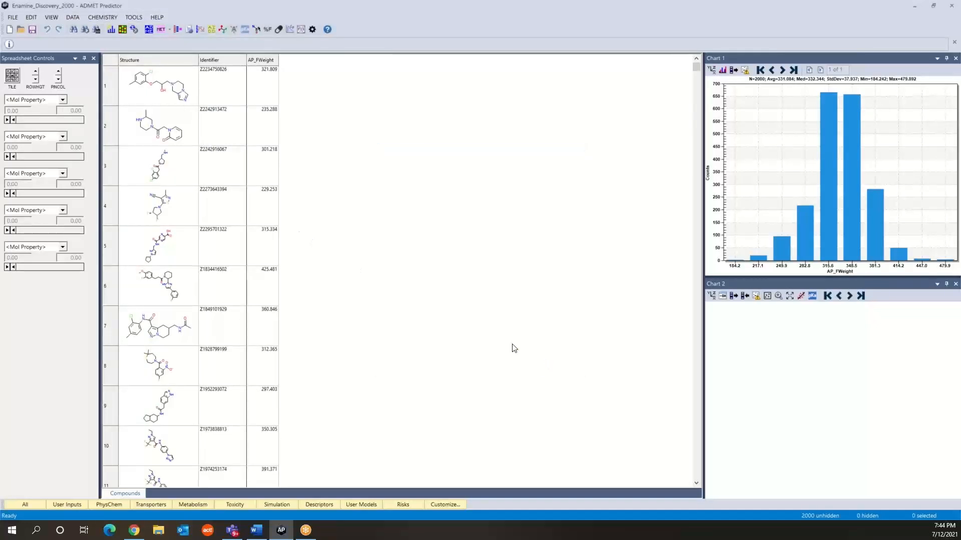
# Step: Start the ADMET property calculation setup and open the grouped quick selection for customizing its properties
pyautogui.click(149, 30)
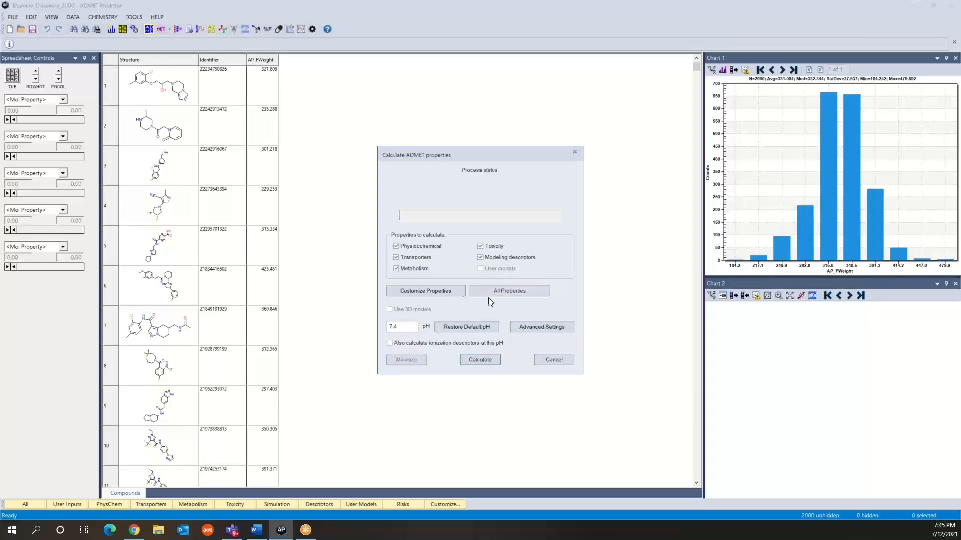
pyautogui.click(424, 291)
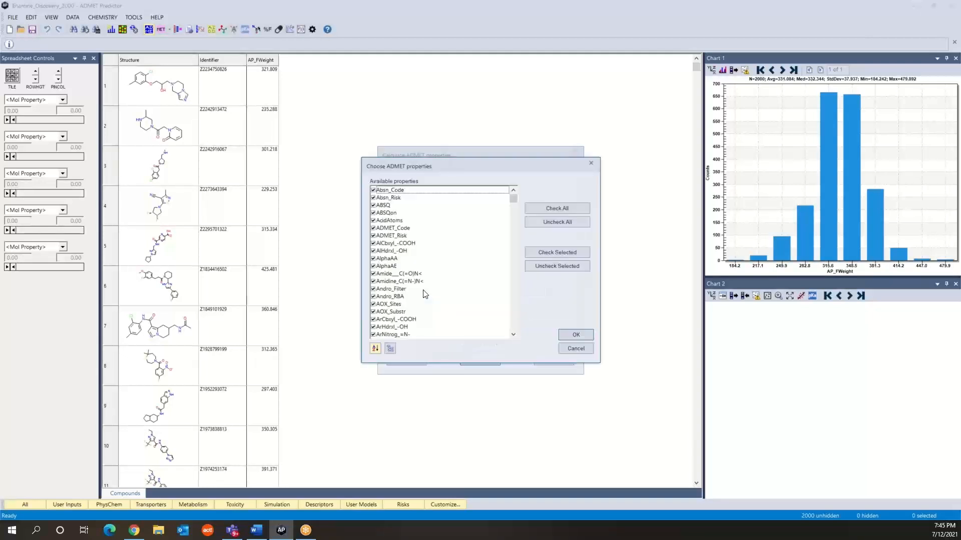
pyautogui.moveTo(447, 289)
pyautogui.click(389, 350)
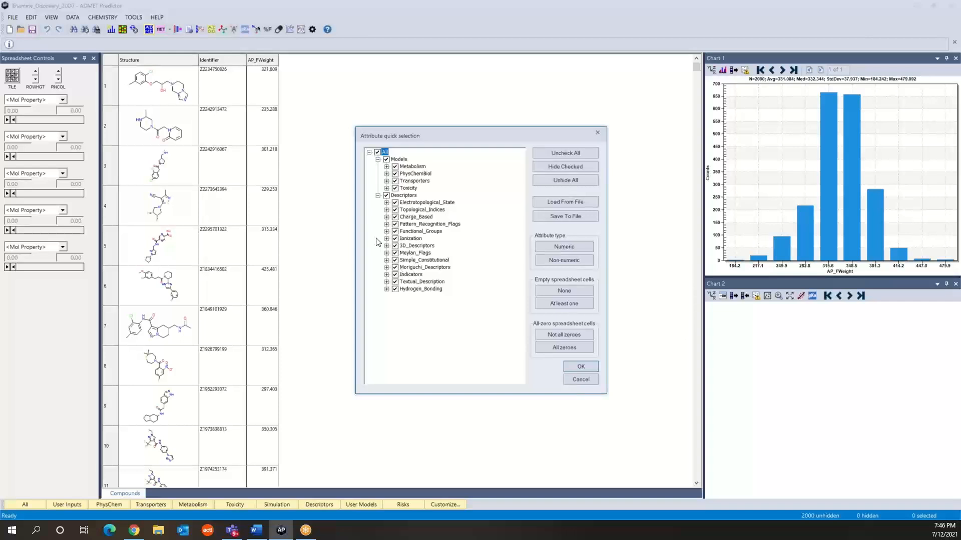
# Step: Restrict the Metabolism models to AOX_Sites, AOX_Substr, CYP1A2_CLint, CYP1A2_Inh and CYP1A2_Km
pyautogui.click(387, 170)
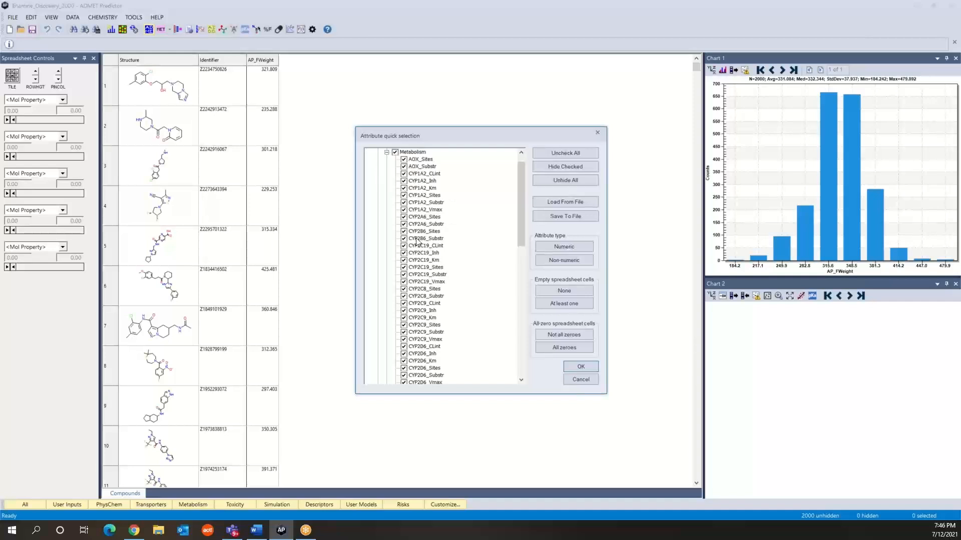
pyautogui.scroll(-1, 418, 242)
pyautogui.scroll(1, 418, 240)
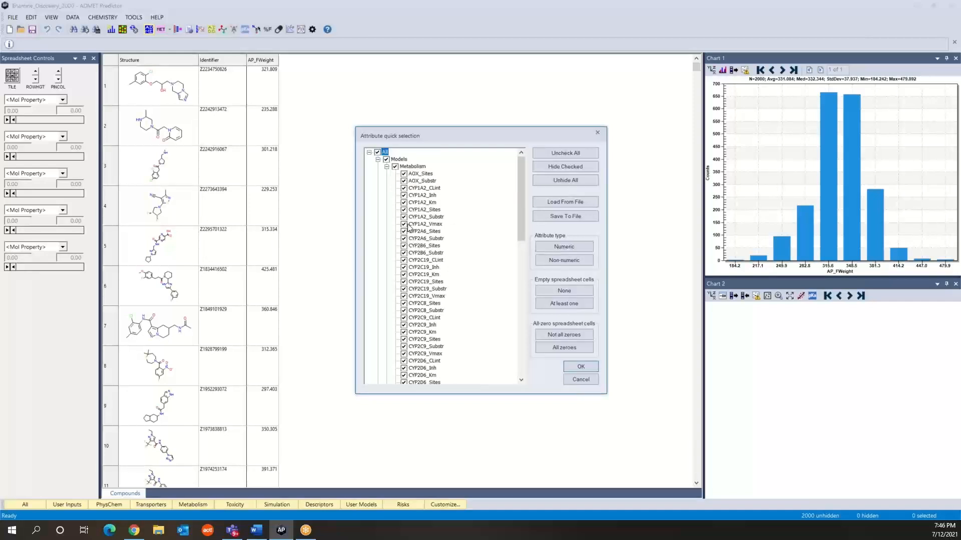
pyautogui.click(404, 225)
pyautogui.click(405, 239)
pyautogui.click(405, 247)
pyautogui.click(395, 167)
pyautogui.click(395, 167)
pyautogui.click(404, 174)
pyautogui.click(404, 181)
pyautogui.click(404, 195)
pyautogui.click(404, 202)
pyautogui.click(377, 159)
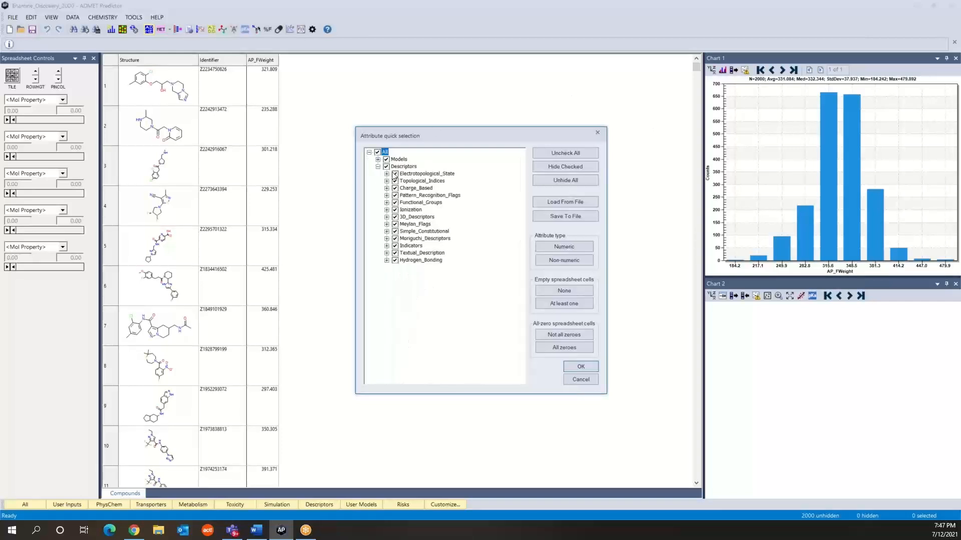
pyautogui.click(378, 159)
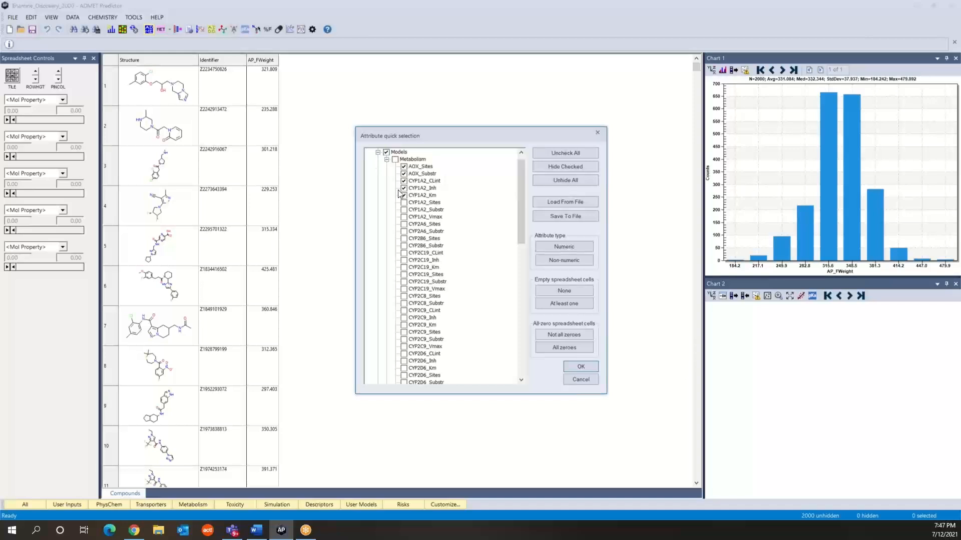
pyautogui.click(386, 160)
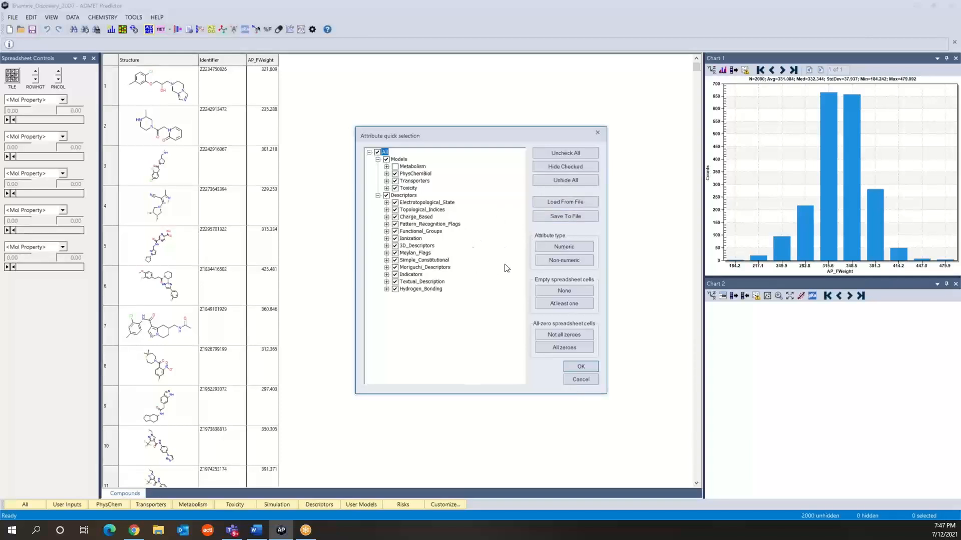
# Step: Load the attribute selection from EricList.txt in the AP Training Scen3 folder and apply it to the property list
pyautogui.click(552, 203)
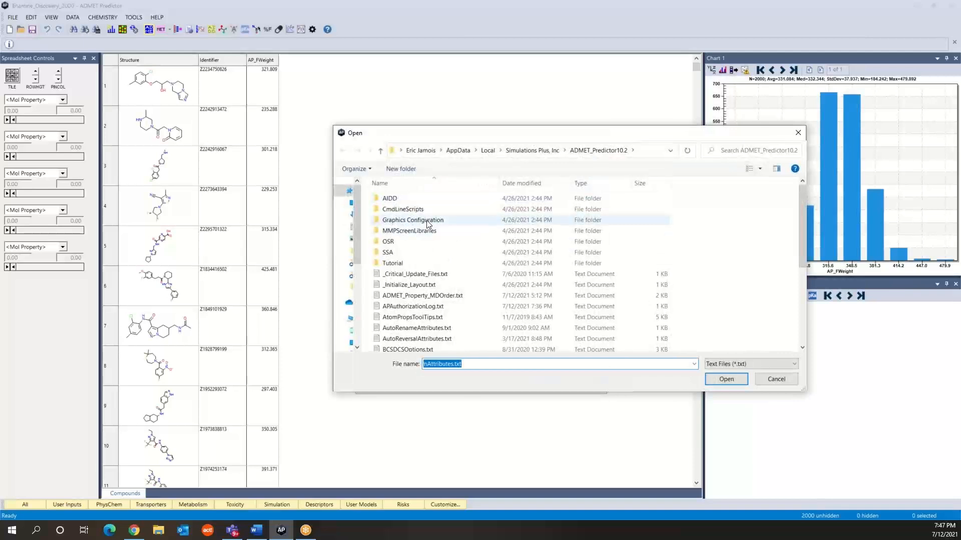
pyautogui.click(420, 151)
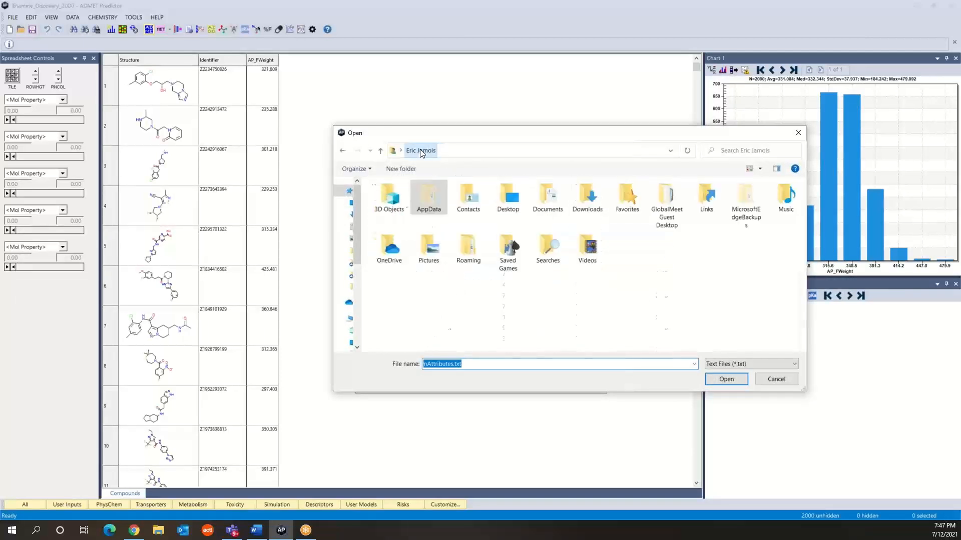
pyautogui.doubleClick(548, 206)
pyautogui.doubleClick(435, 225)
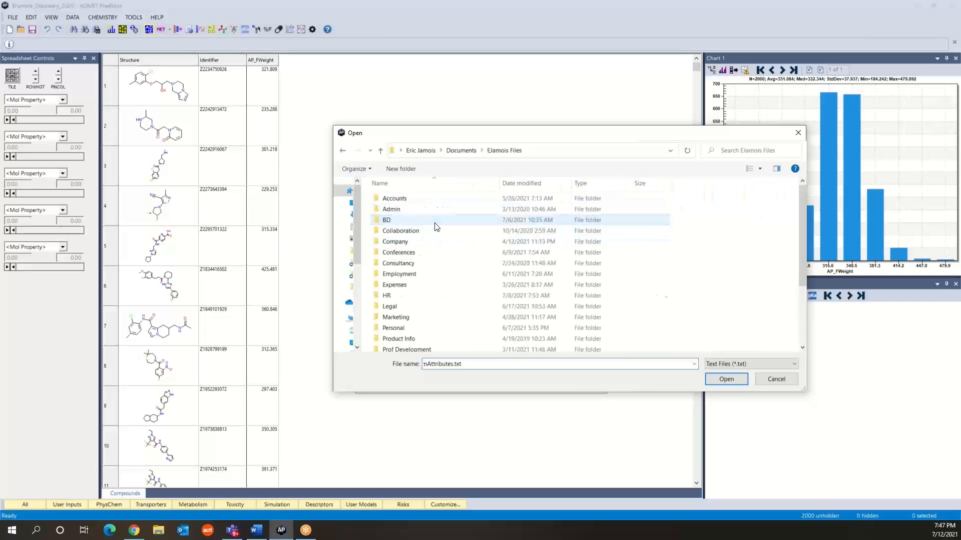
pyautogui.scroll(-3, 445, 282)
pyautogui.click(422, 316)
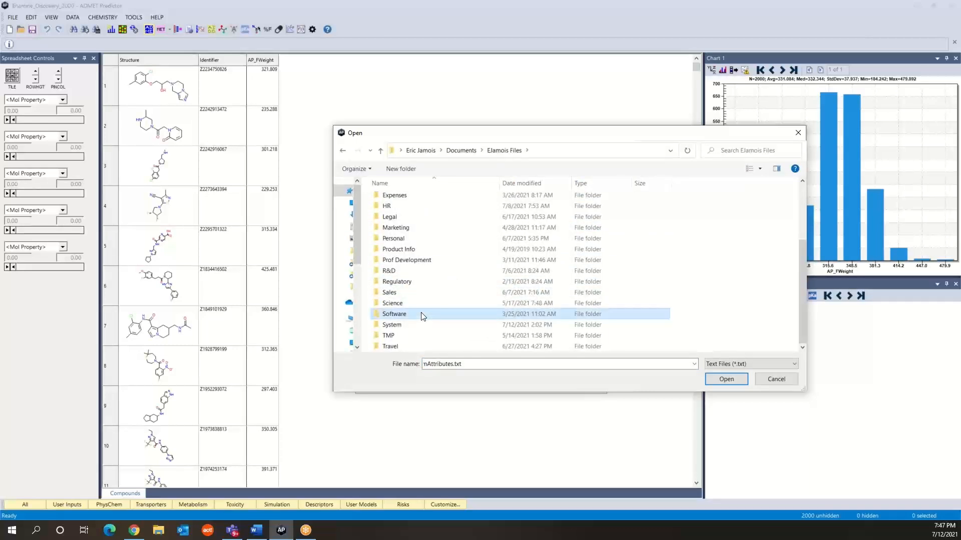
pyautogui.doubleClick(422, 315)
pyautogui.doubleClick(406, 296)
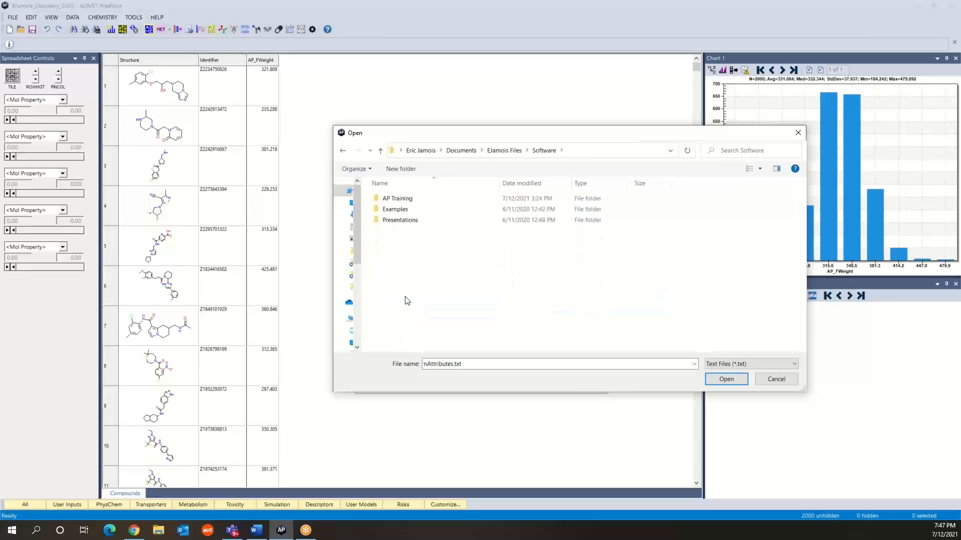
pyautogui.doubleClick(400, 200)
pyautogui.doubleClick(400, 220)
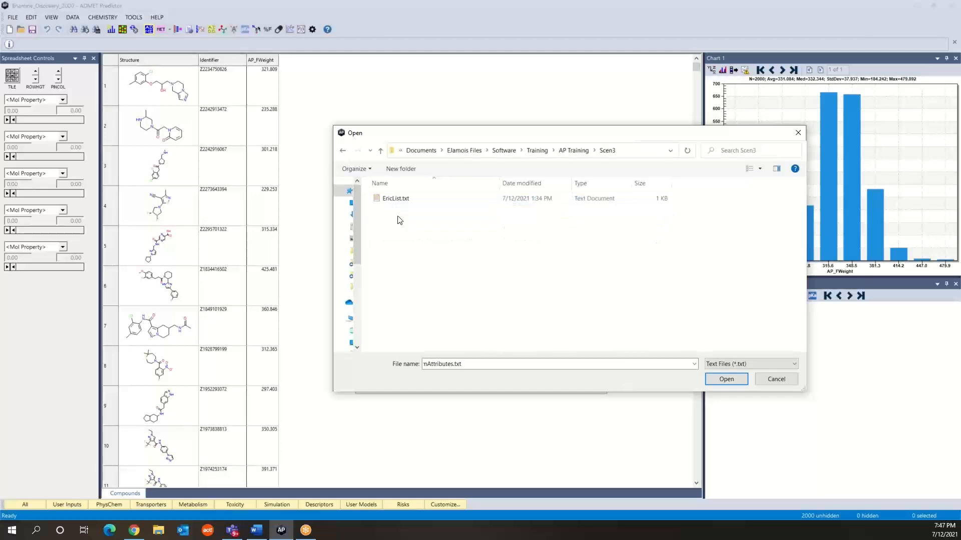
pyautogui.click(397, 201)
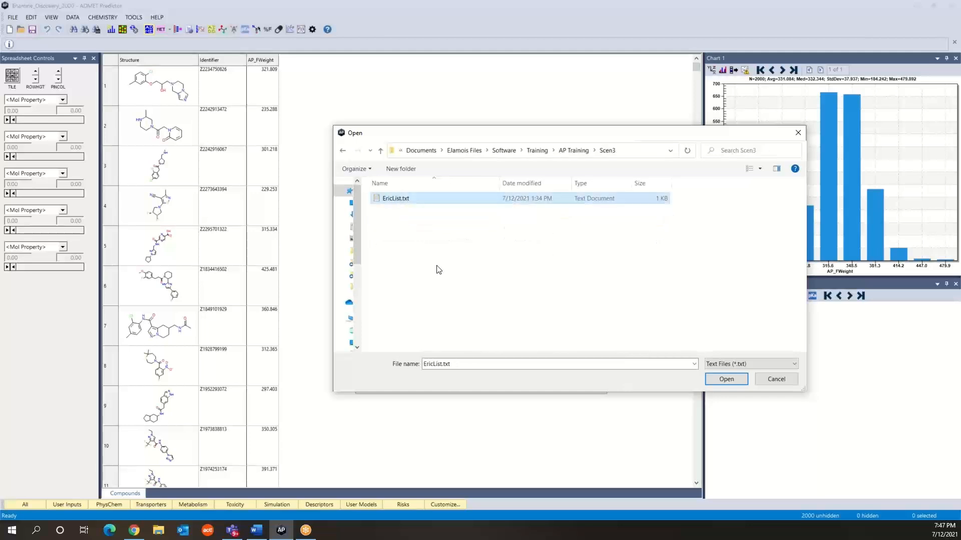
pyautogui.click(725, 379)
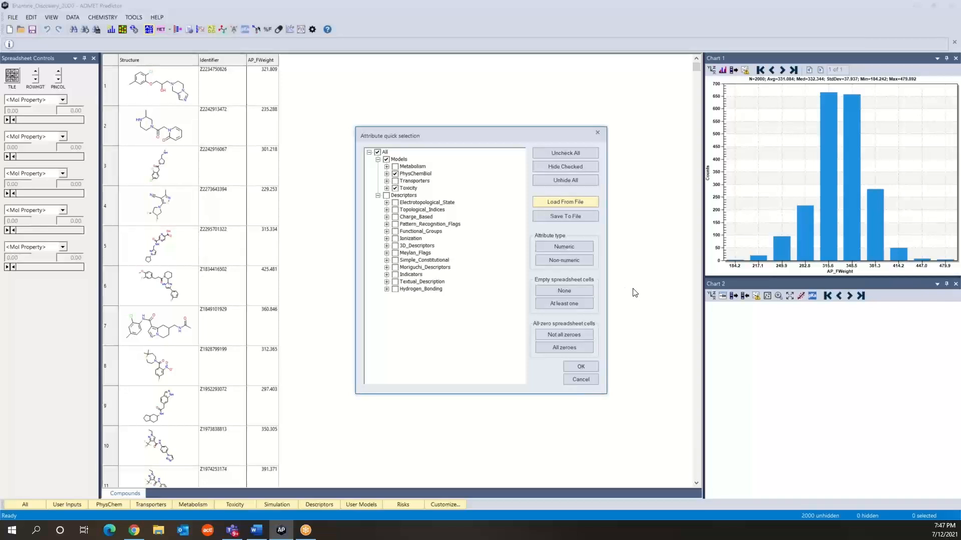
pyautogui.click(580, 367)
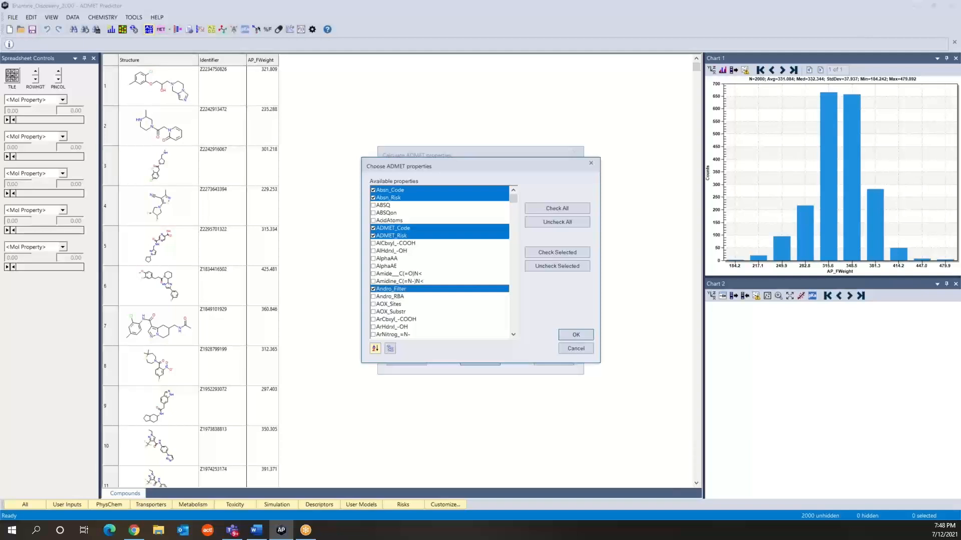
# Step: Select all available properties for the ADMET calculation and accept the selection
pyautogui.click(557, 209)
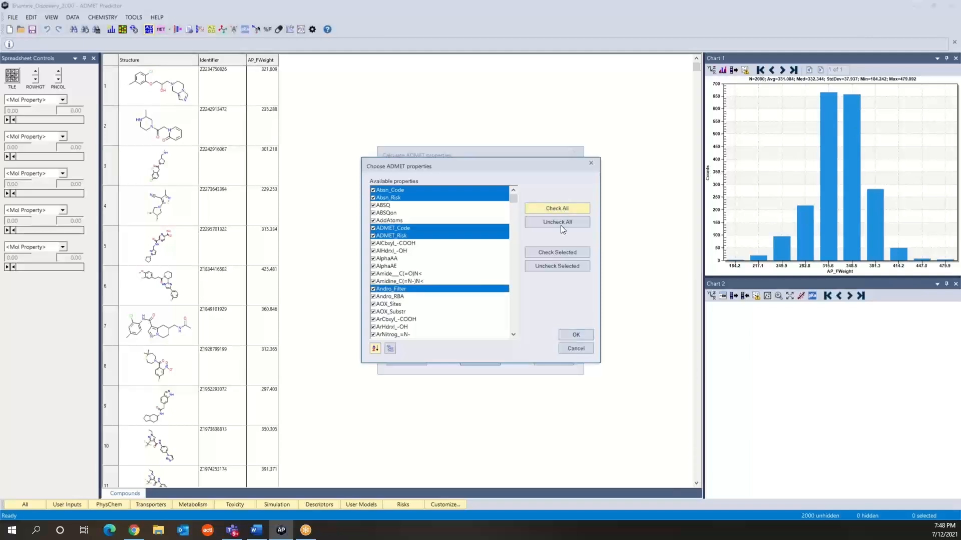
pyautogui.click(576, 335)
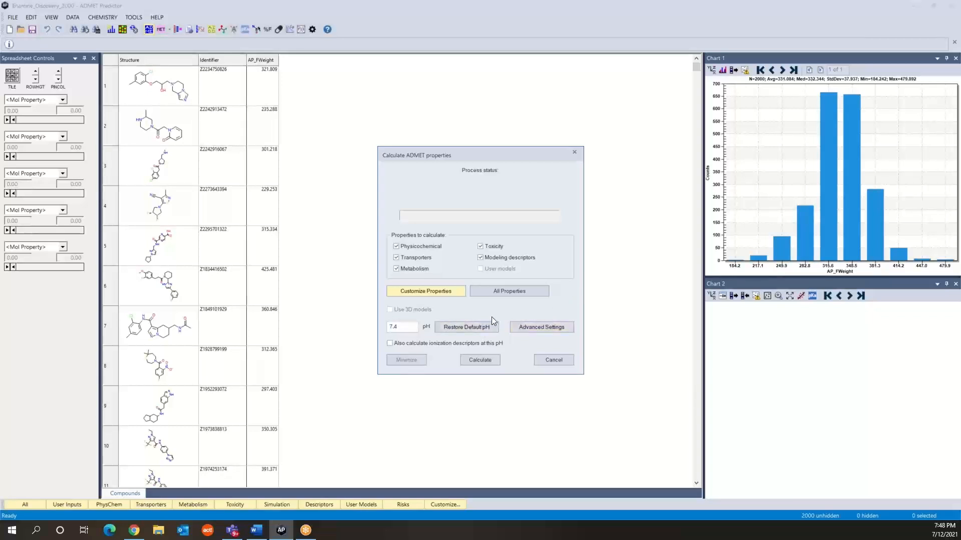
# Step: Try the advanced option to skip compounds with more than 12 ionizable groups, and switch it back off
pyautogui.click(536, 328)
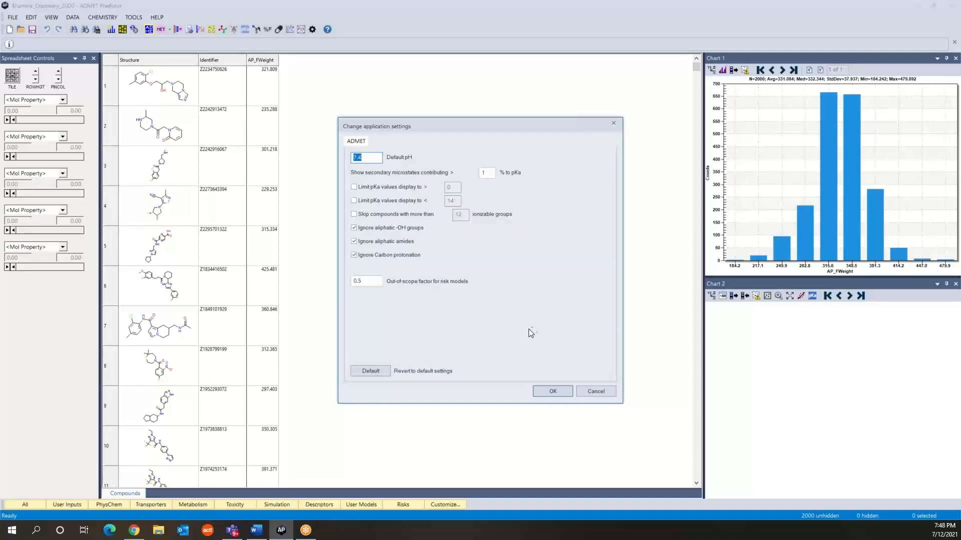
pyautogui.click(373, 157)
pyautogui.moveTo(356, 215)
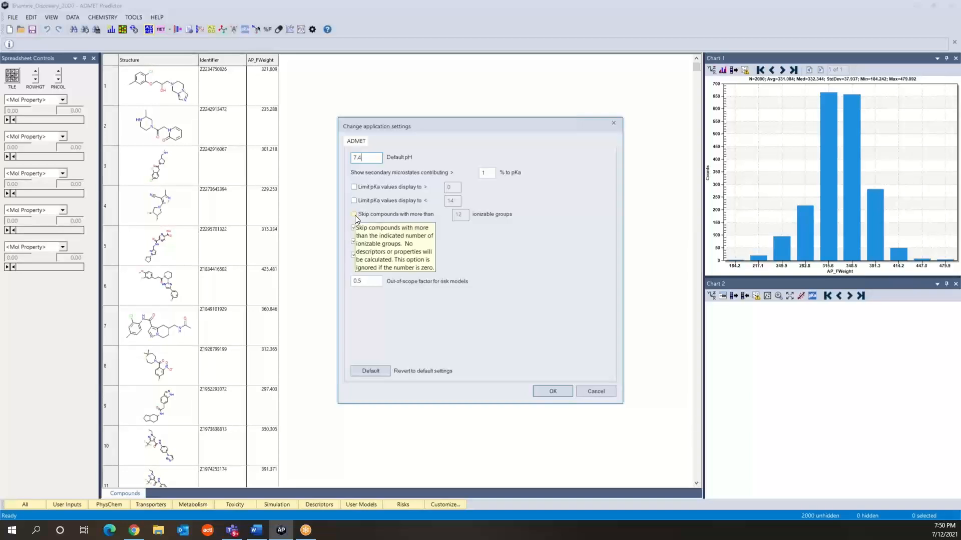
pyautogui.click(354, 214)
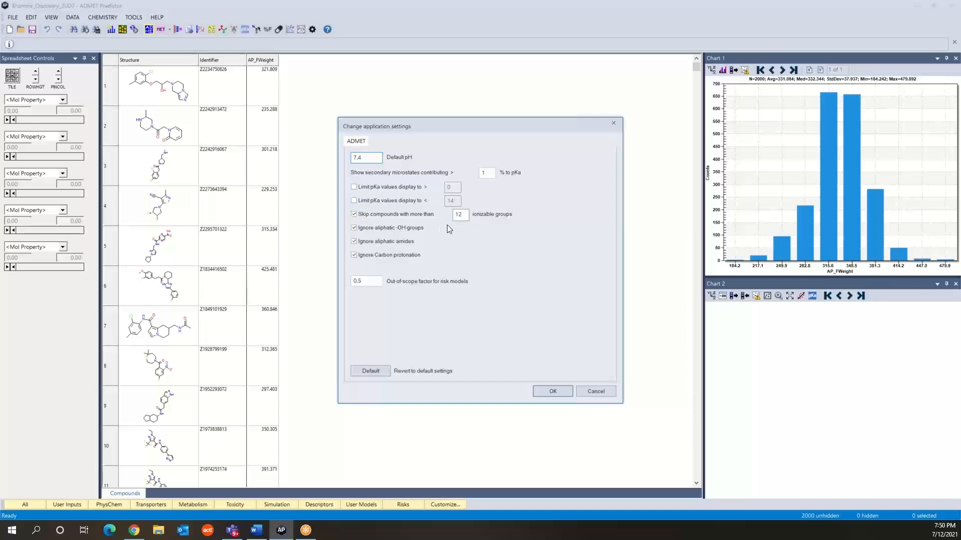
pyautogui.click(355, 214)
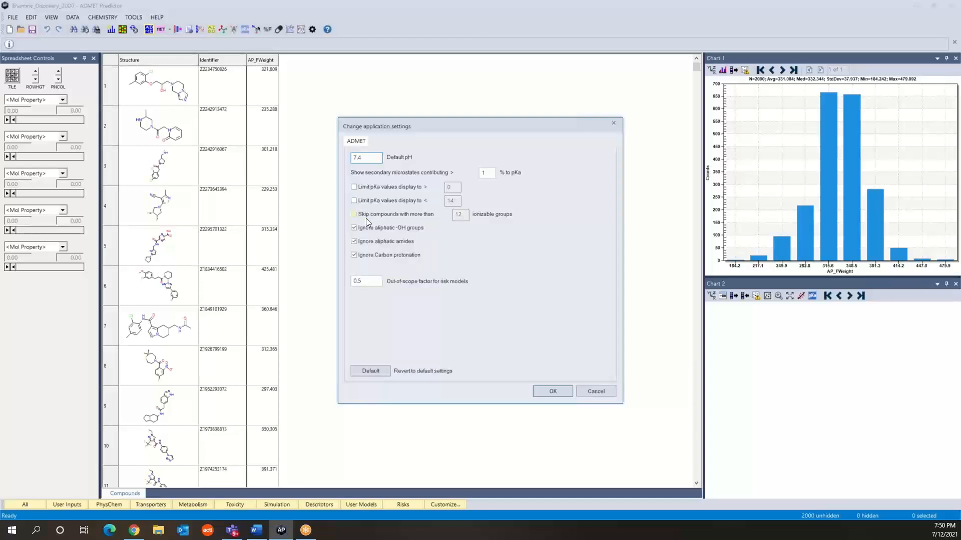
pyautogui.click(558, 391)
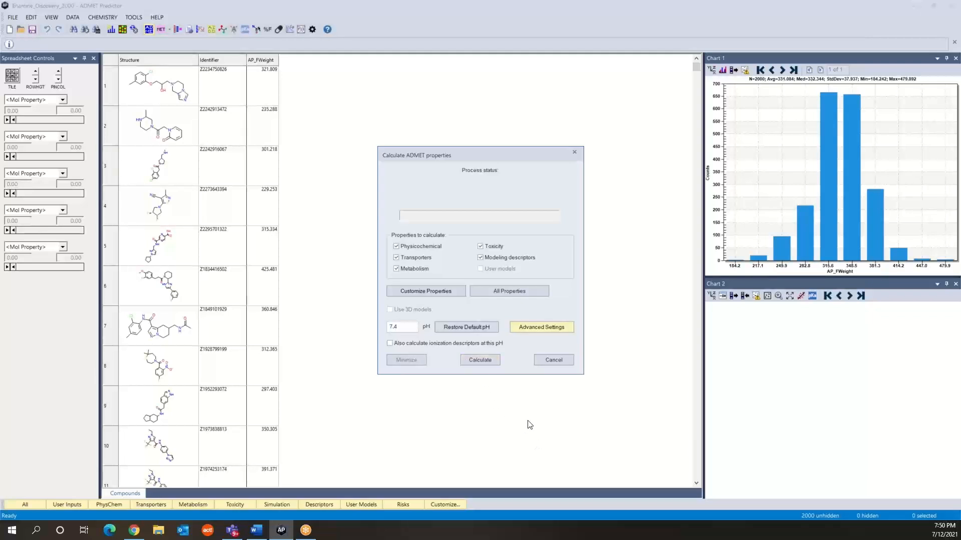
# Step: Calculate the selected ADMET properties for the loaded compounds at pH 7.4
pyautogui.click(483, 361)
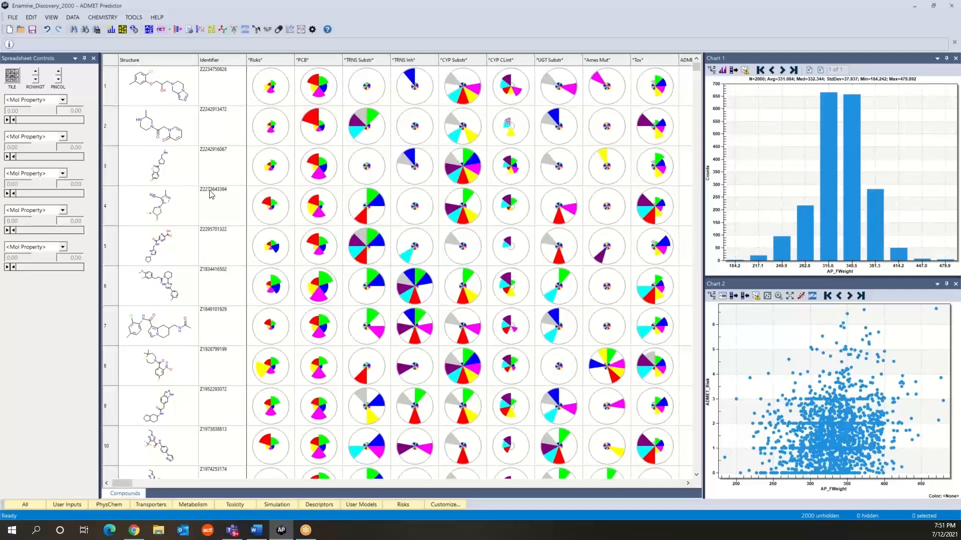
pyautogui.click(148, 30)
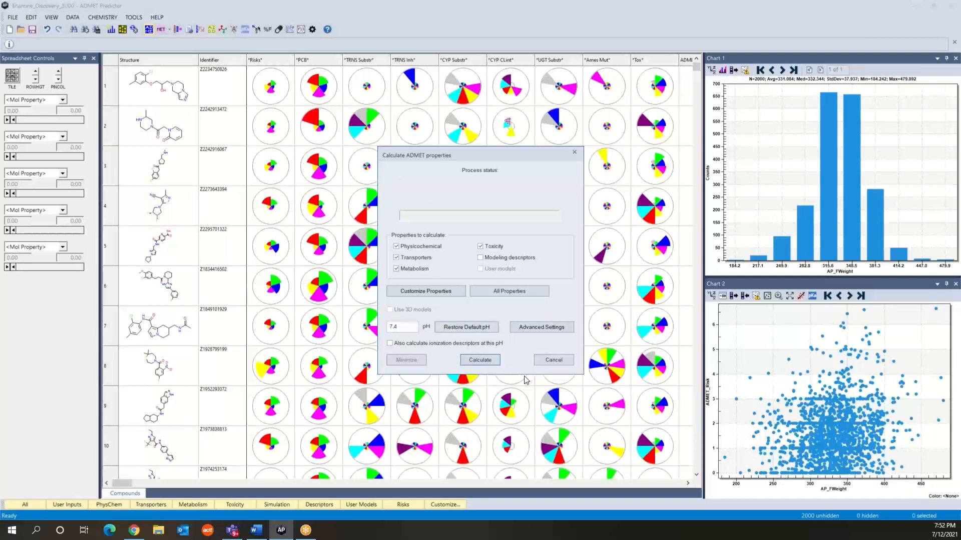
pyautogui.click(553, 360)
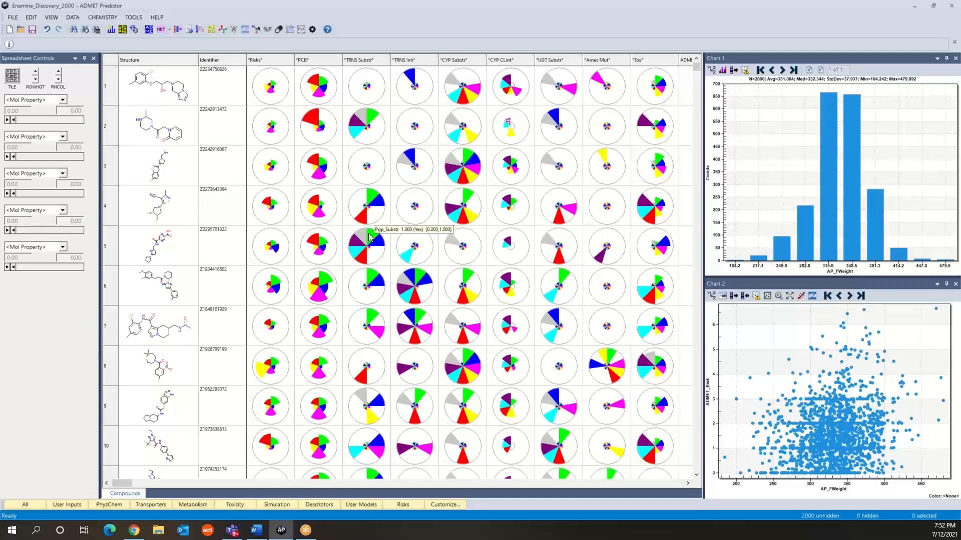
# Step: Look over the settings for simulating fraction absorbed and bioavailable without running it, and view the available PK simulation tools
pyautogui.click(268, 30)
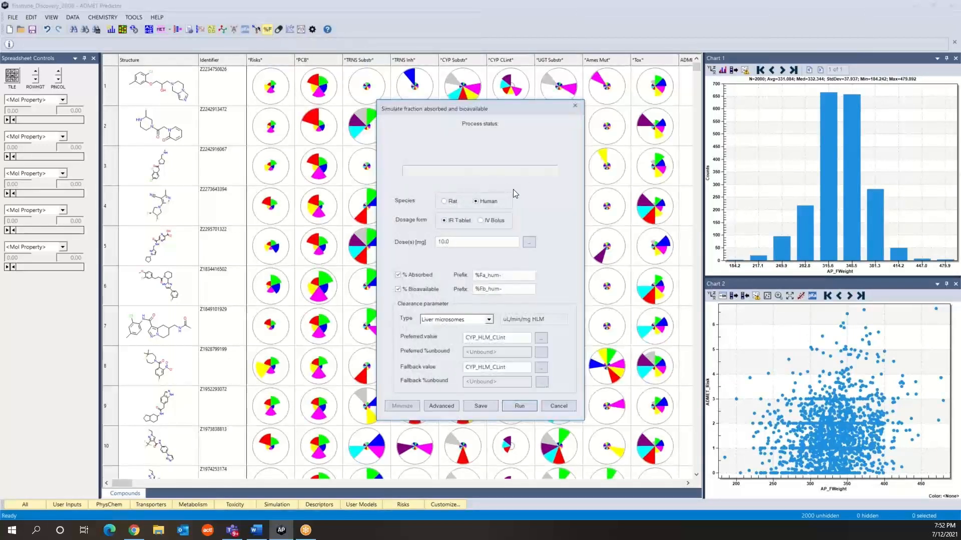
pyautogui.click(575, 105)
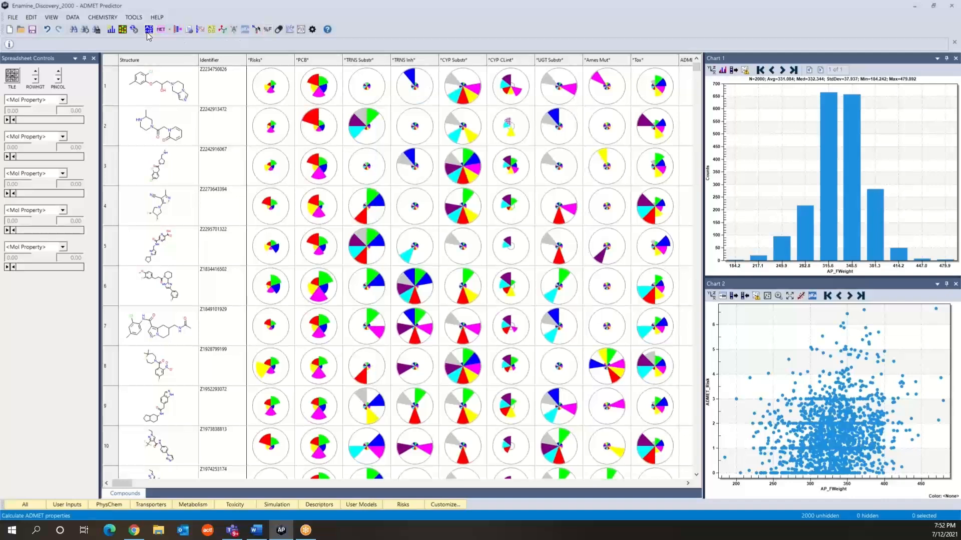
pyautogui.click(133, 17)
pyautogui.moveTo(149, 29)
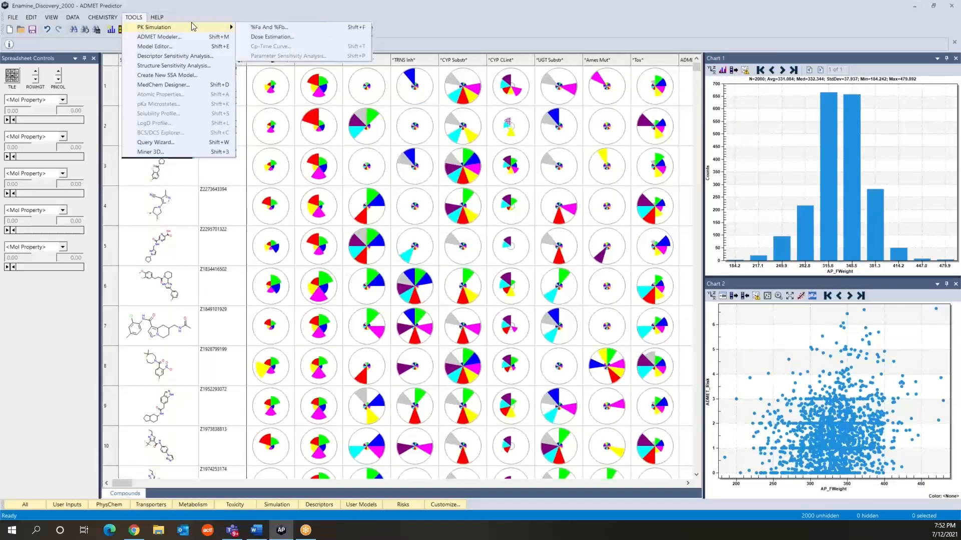
pyautogui.click(232, 14)
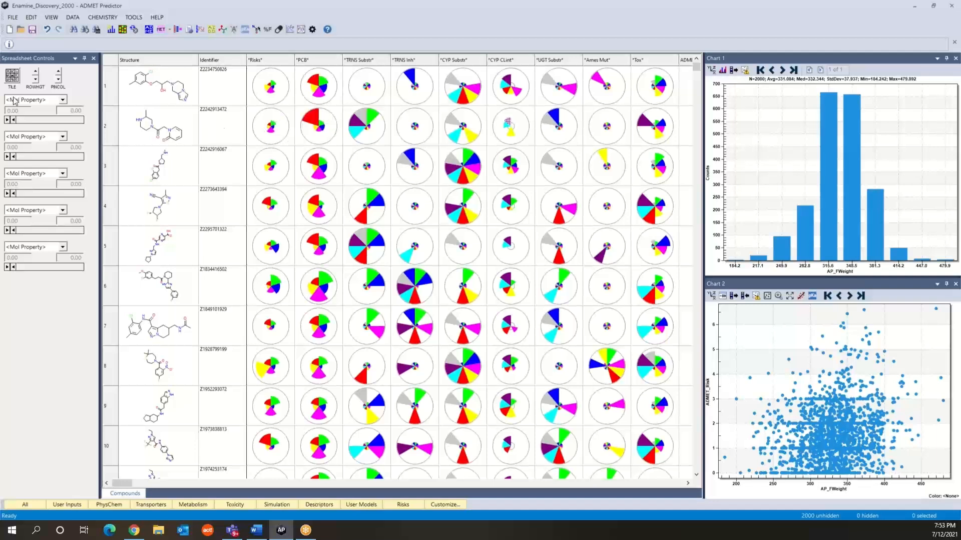
# Step: Check the maximum number of processors in the advanced application preferences, and read the full processor entry in System Information
pyautogui.click(12, 18)
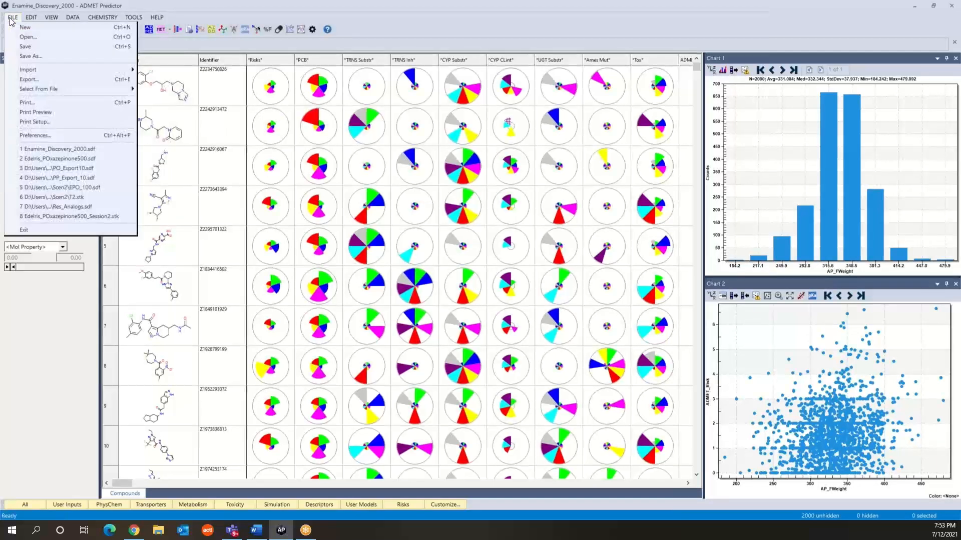
pyautogui.click(45, 136)
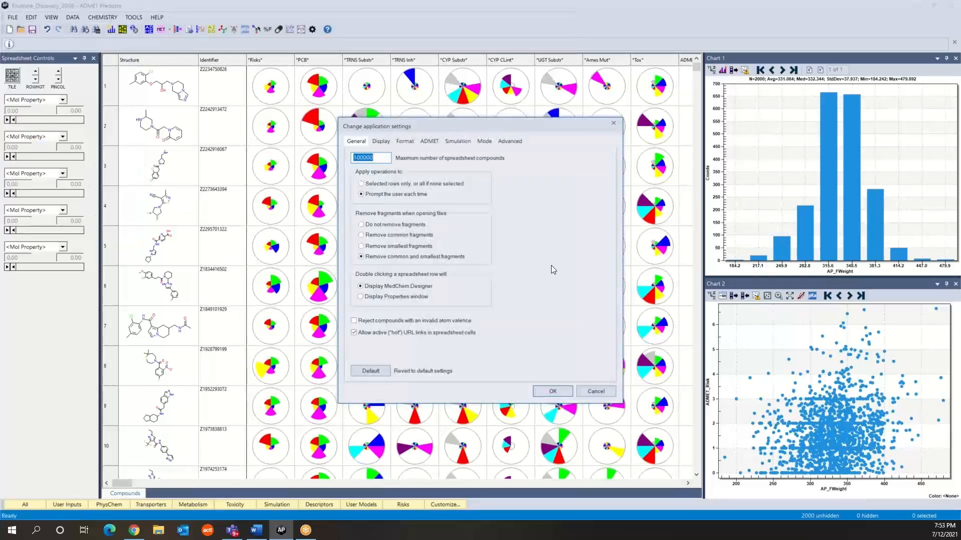
pyautogui.click(516, 145)
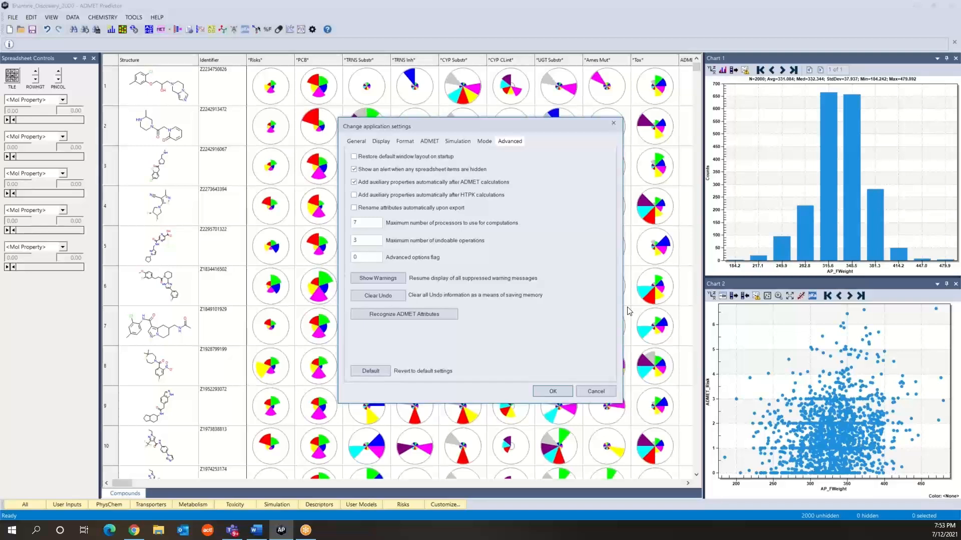
pyautogui.click(594, 392)
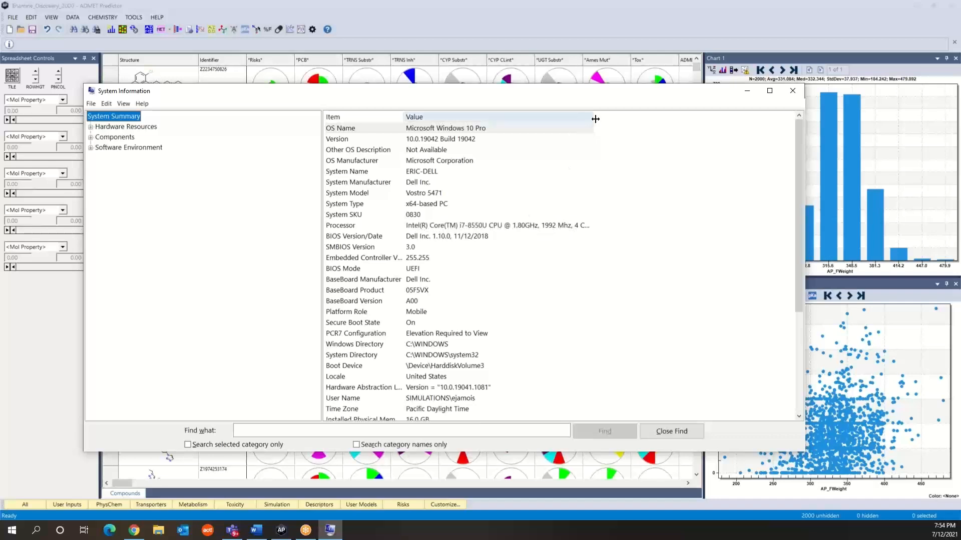
pyautogui.moveTo(596, 118); pyautogui.dragTo(707, 120)
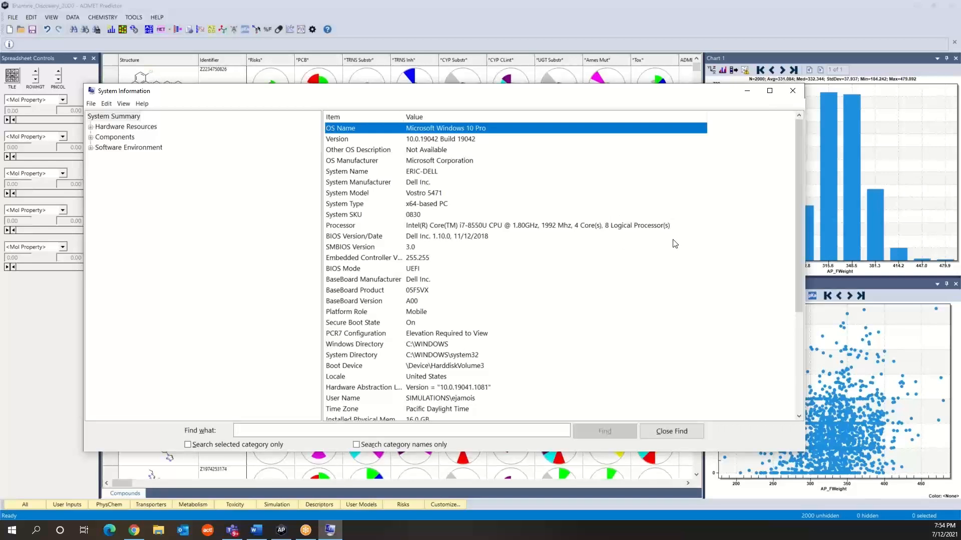
pyautogui.click(795, 94)
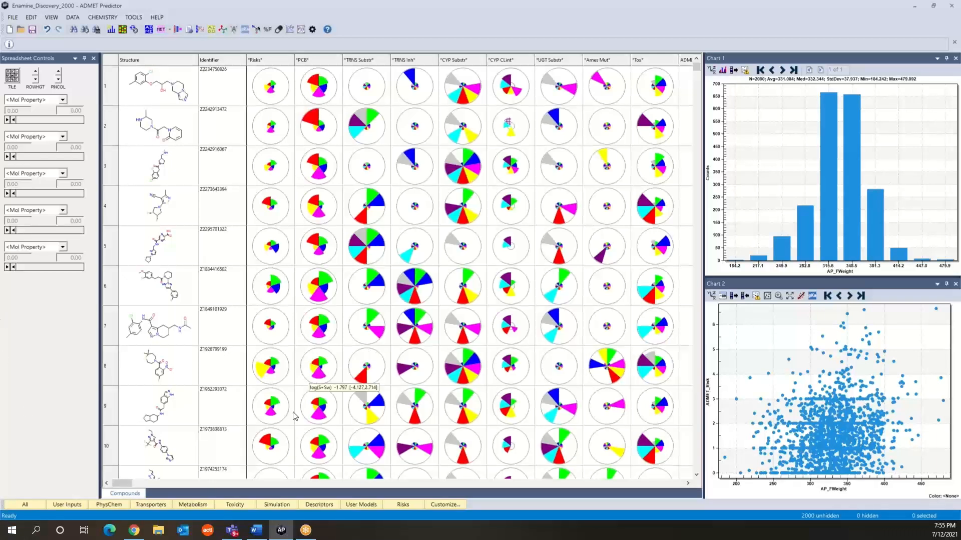
# Step: Browse the calculated results in the compound spreadsheet by category, viewing the Transporters properties and the Toxicity properties
pyautogui.moveTo(125, 483)
pyautogui.mouseDown()
pyautogui.moveTo(269, 505)
pyautogui.moveTo(119, 482)
pyautogui.mouseUp()
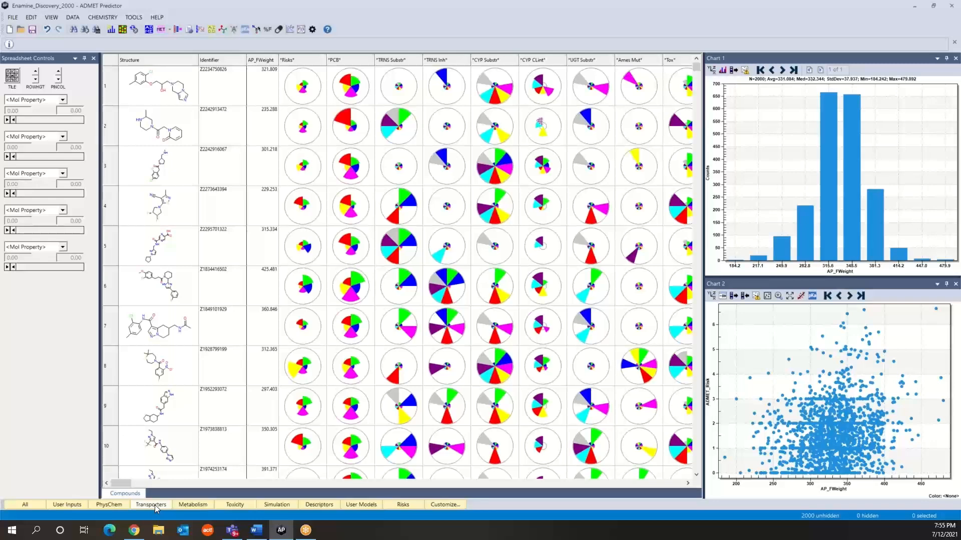
pyautogui.click(155, 505)
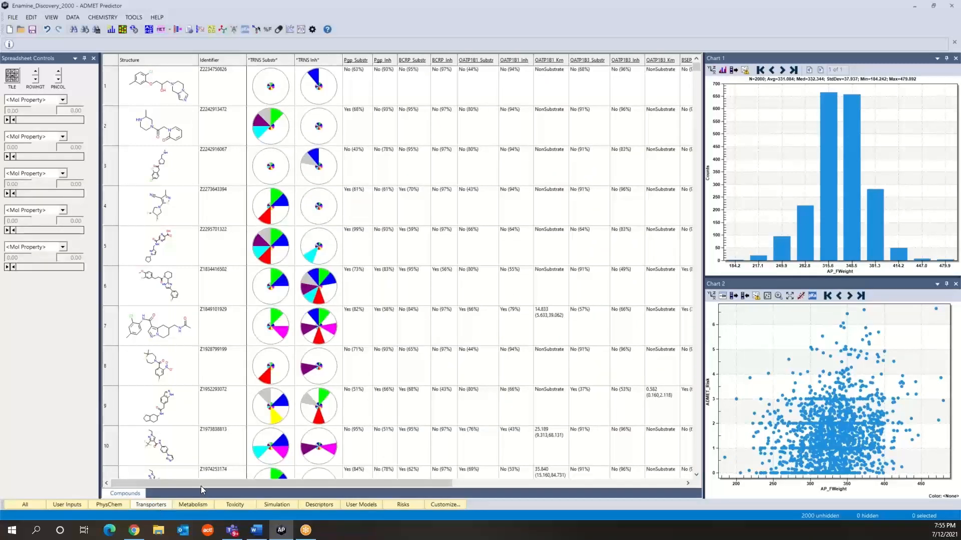
pyautogui.moveTo(303, 482)
pyautogui.mouseDown()
pyautogui.moveTo(550, 478)
pyautogui.moveTo(296, 477)
pyautogui.mouseUp()
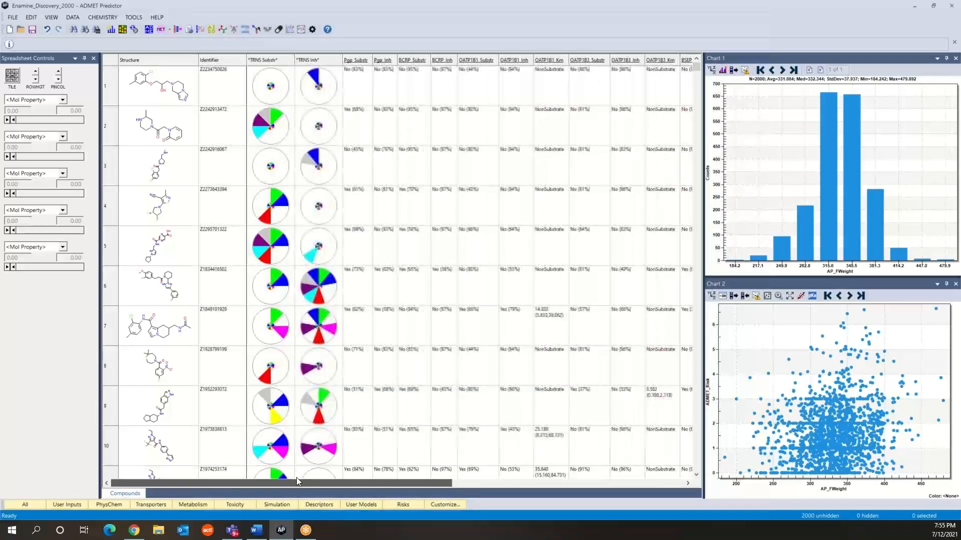
pyautogui.click(236, 505)
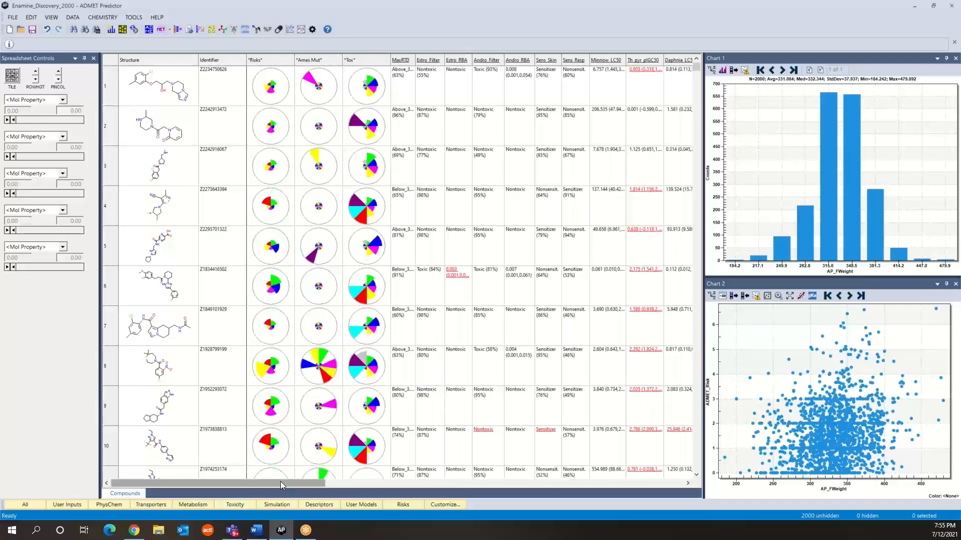
pyautogui.moveTo(280, 481); pyautogui.dragTo(242, 476)
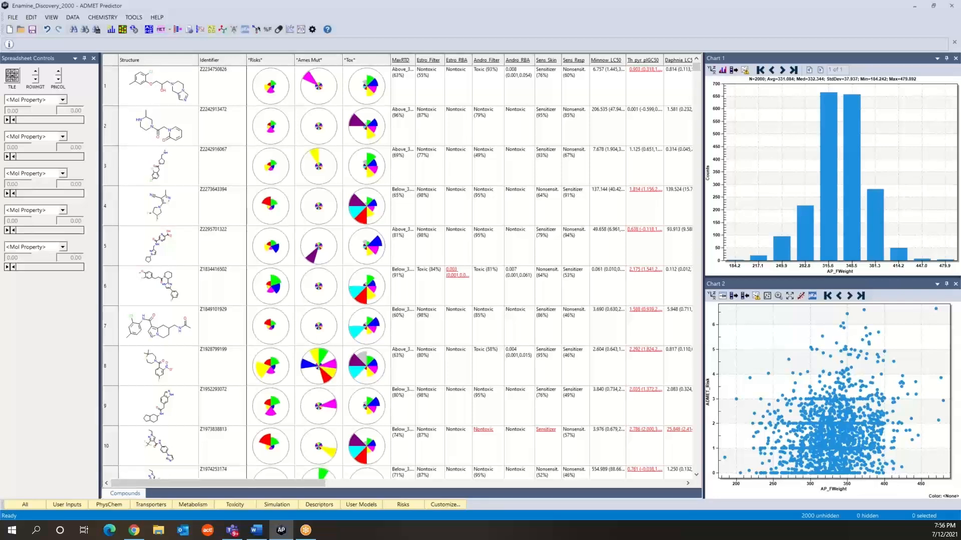
# Step: Launch MedChem Designer and open Enamine_Discovery_2000.sdf from the Scen3 folder in it
pyautogui.click(257, 30)
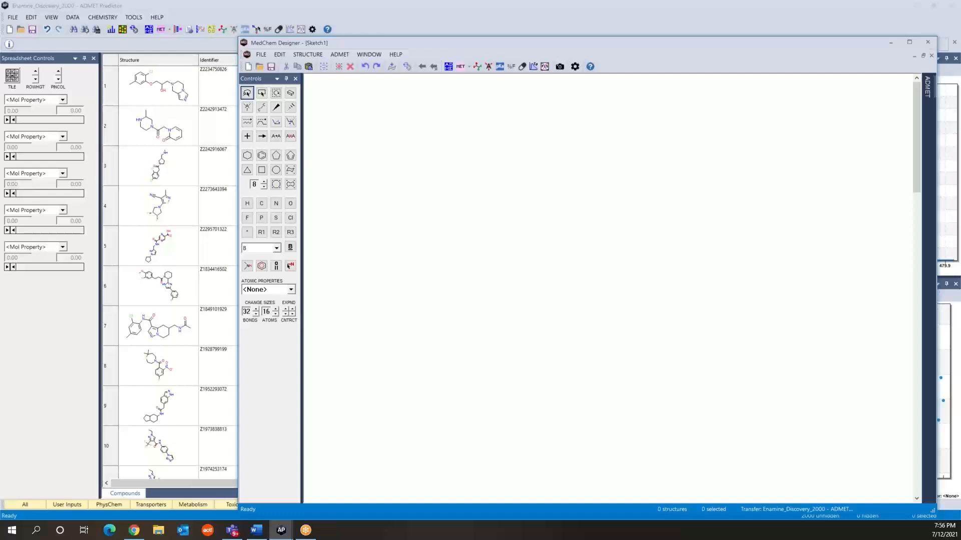
pyautogui.click(264, 56)
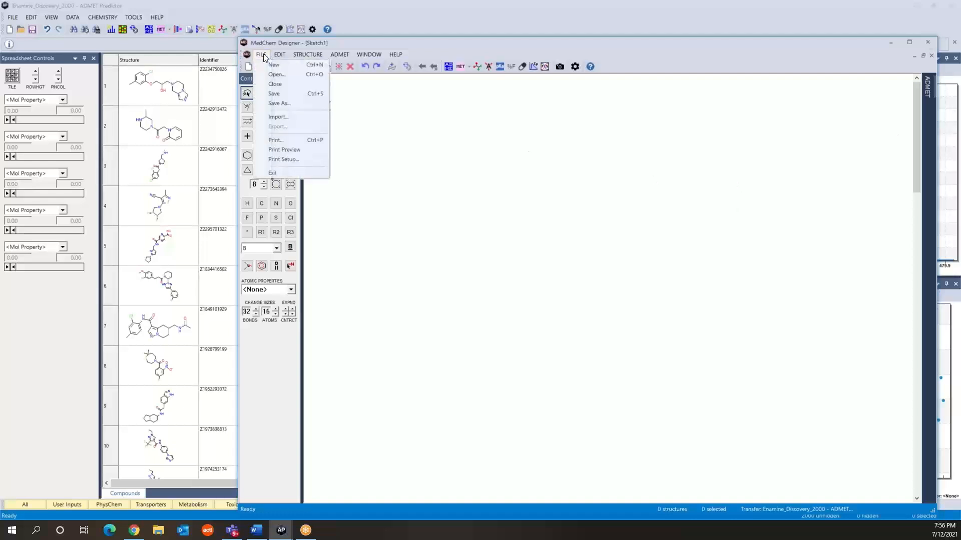
pyautogui.click(277, 77)
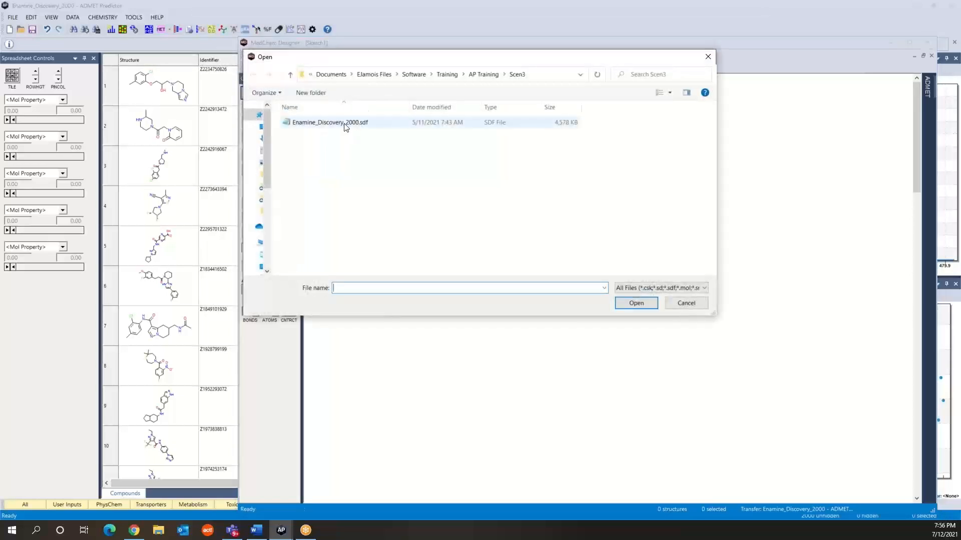
pyautogui.click(344, 126)
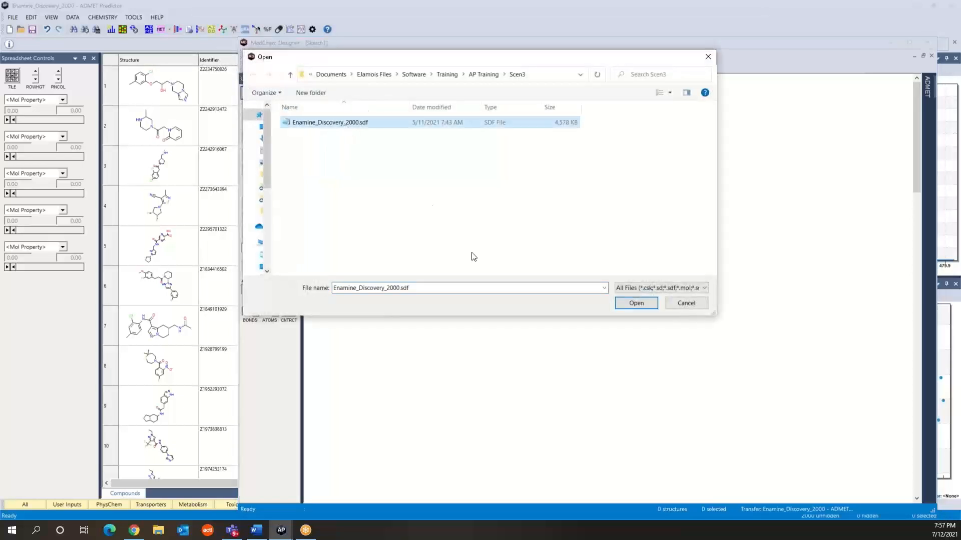
pyautogui.click(635, 304)
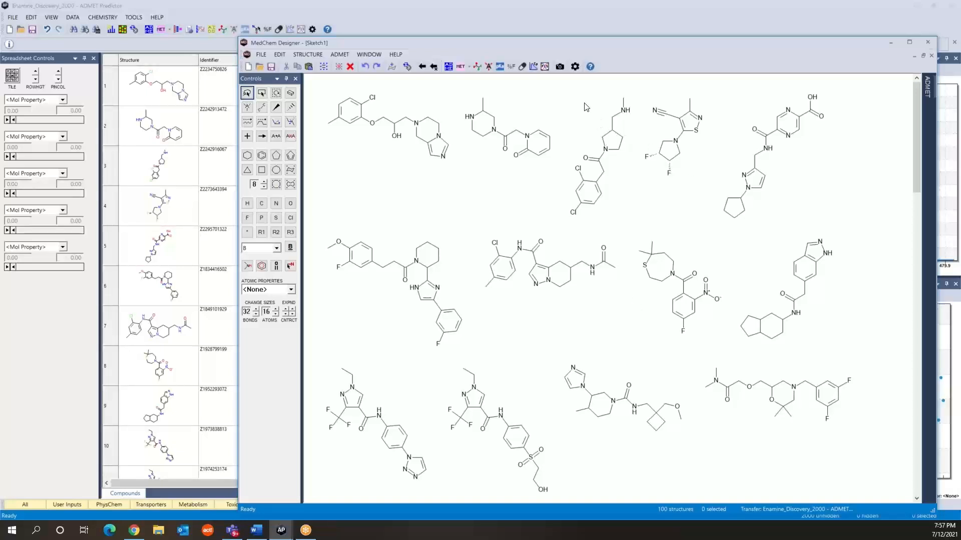
# Step: Review MedChem Designer's ADMET calculation settings and its list of customizable properties, leaving the property selection as it is
pyautogui.click(576, 67)
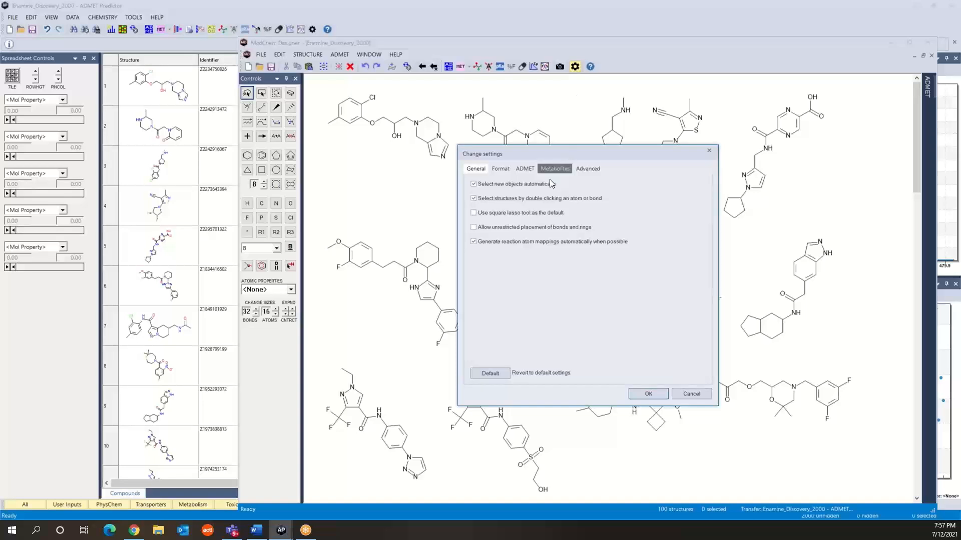
pyautogui.click(525, 171)
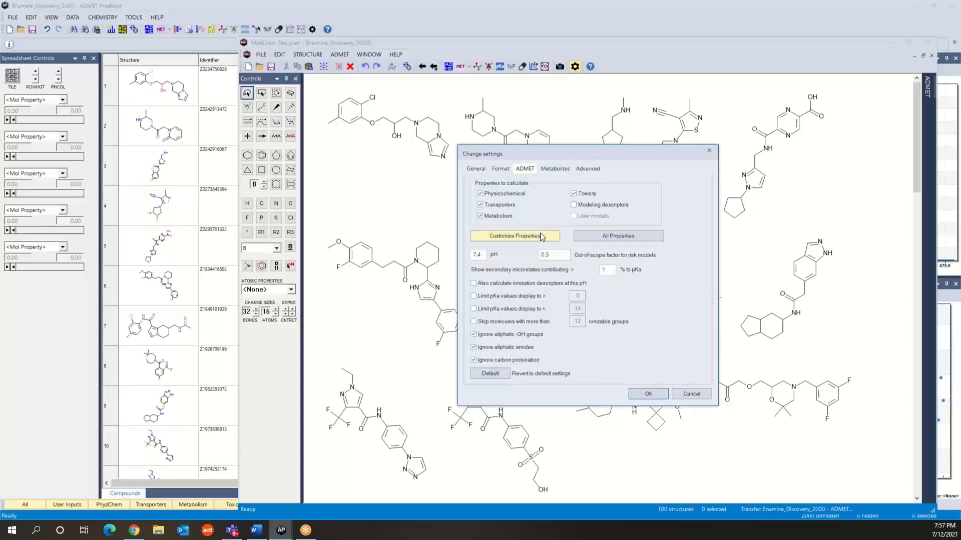
pyautogui.click(518, 240)
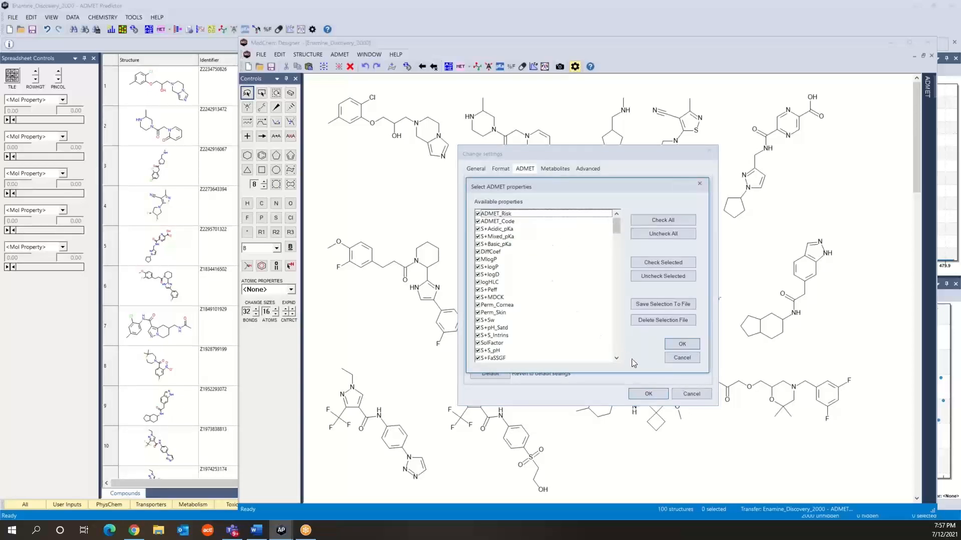
pyautogui.click(682, 358)
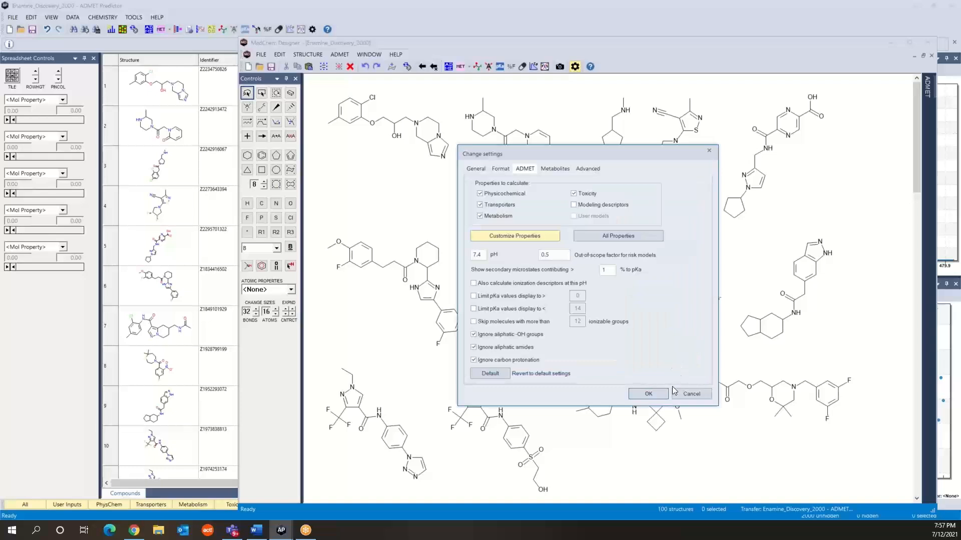
pyautogui.click(647, 393)
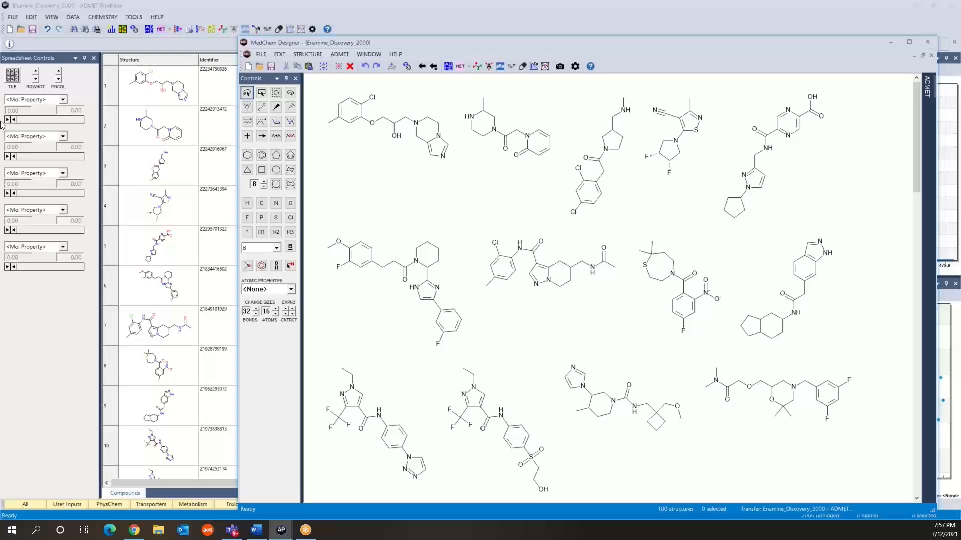
# Step: Calculate the ADMET properties of the structures in MedChem Designer, and narrow its window to uncover more of the compound spreadsheet
pyautogui.click(451, 67)
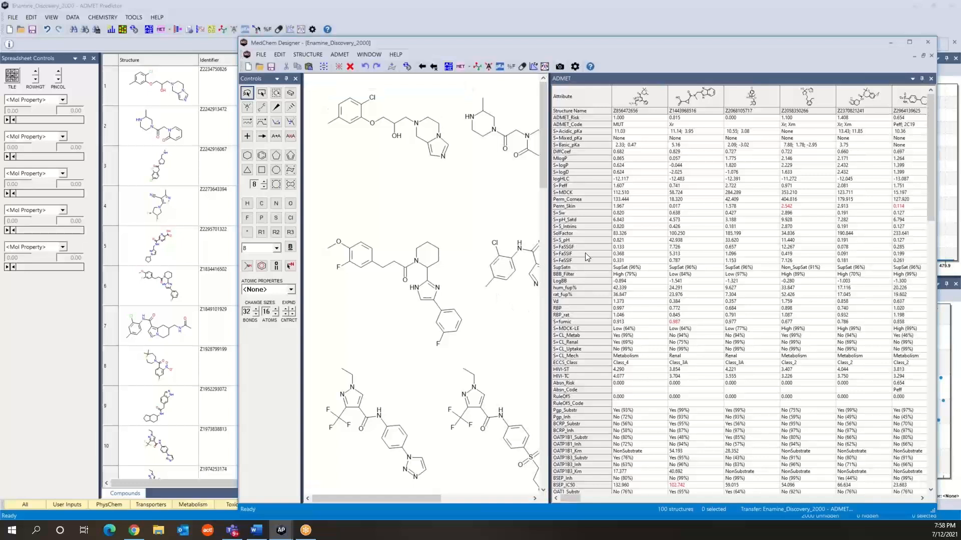
pyautogui.moveTo(585, 254)
pyautogui.moveTo(611, 212)
pyautogui.moveTo(239, 194); pyautogui.dragTo(324, 205)
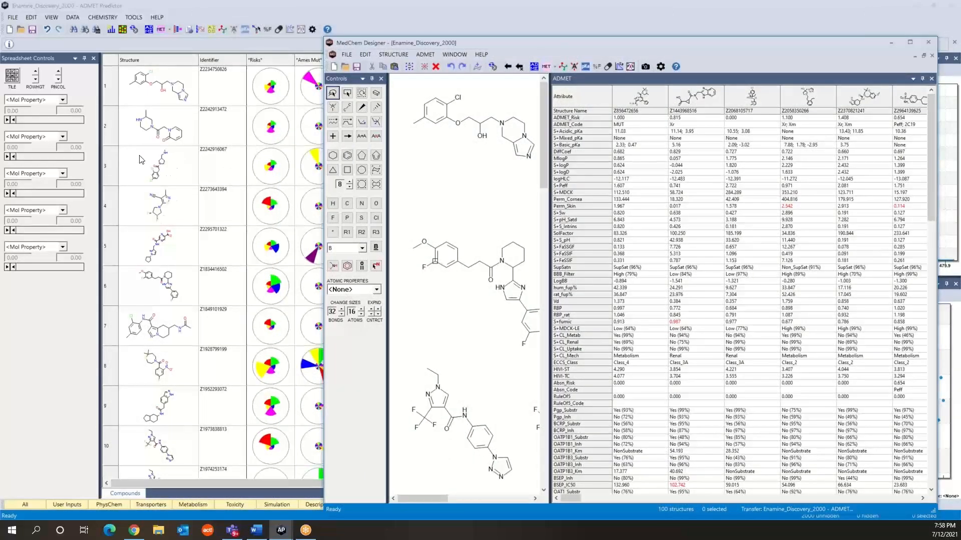